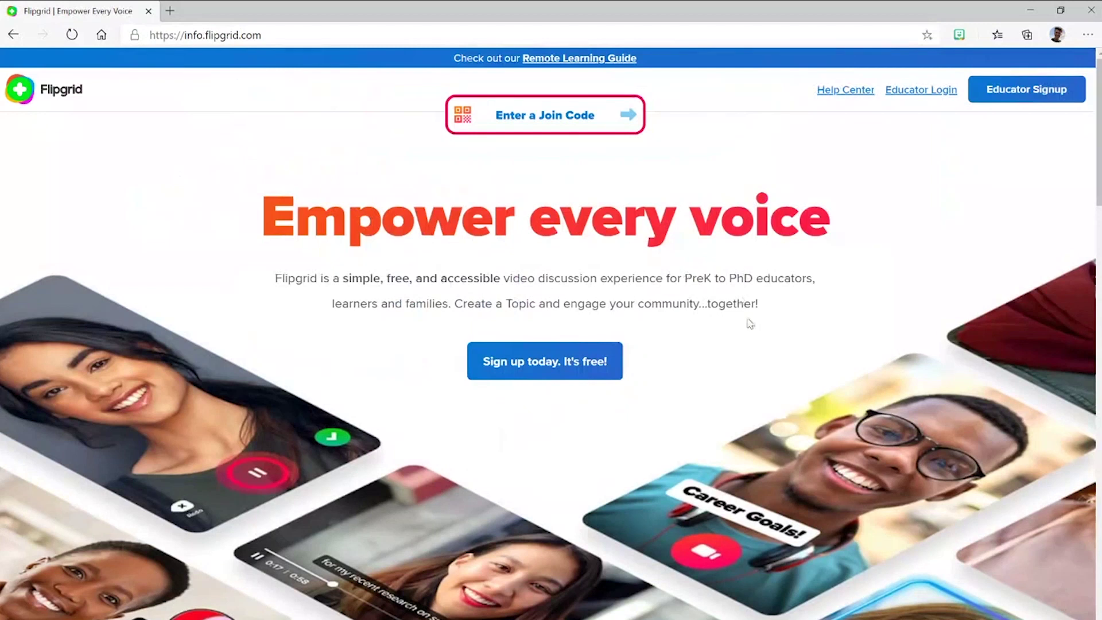
Sign up for a free educator account using a Microsoft account and password
left_click(555, 372)
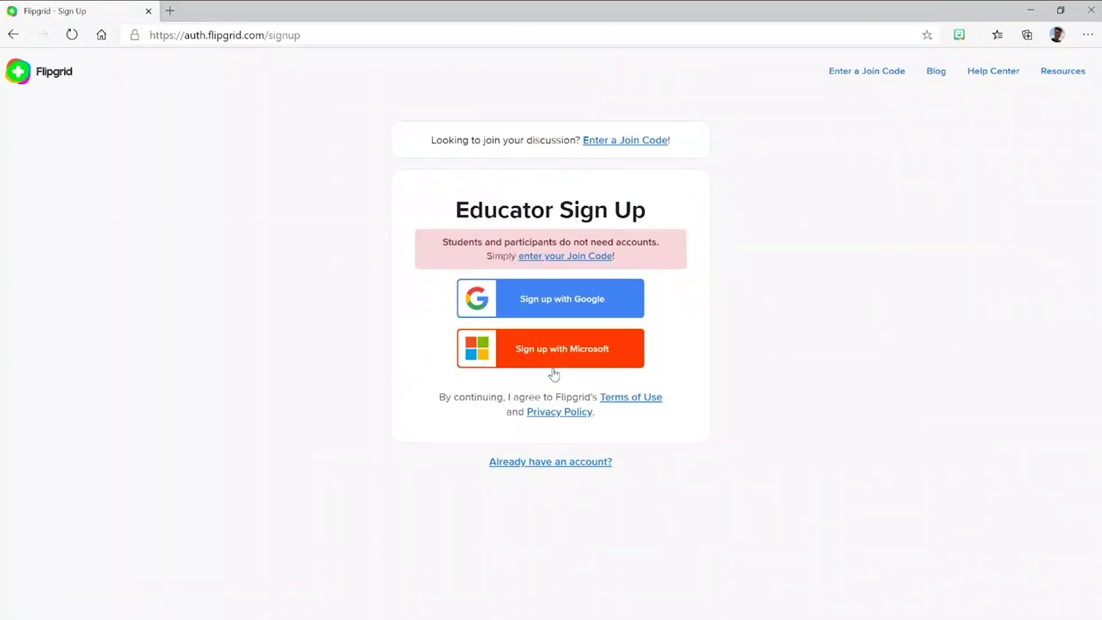
left_click(538, 352)
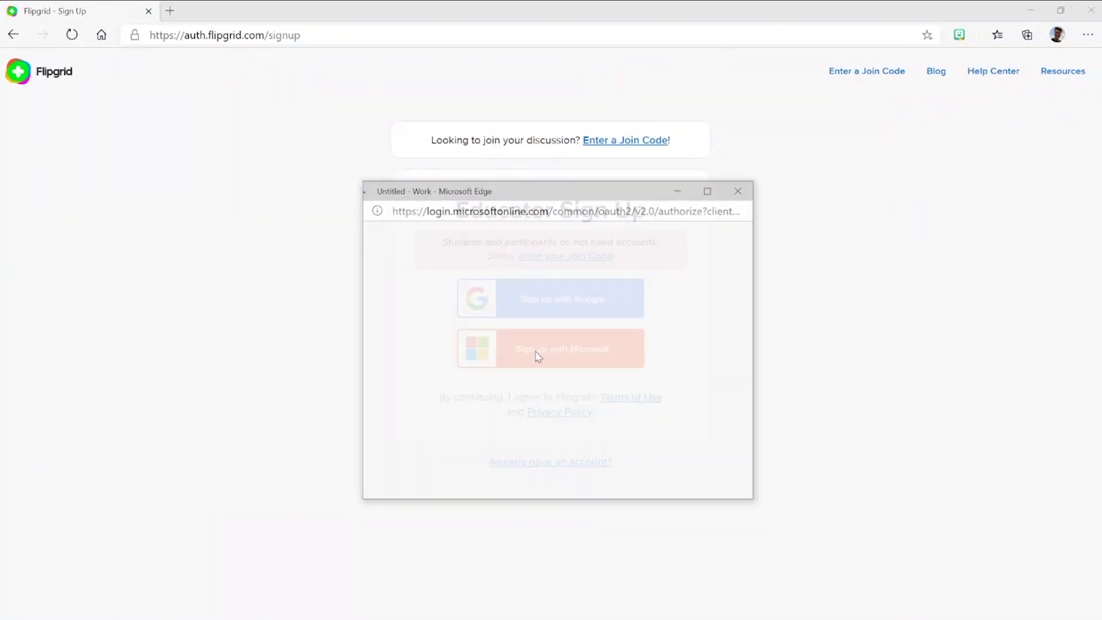
key("Return")
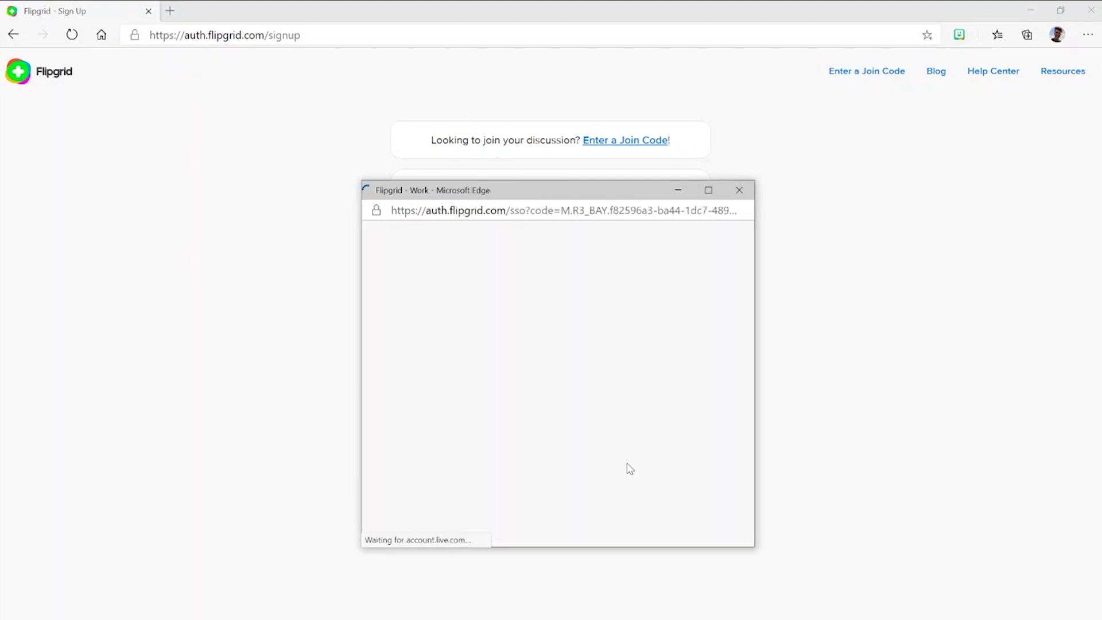
Complete the profile with last name, High school learners and birth date, then view Groups
type("Goldberg")
left_click(551, 264)
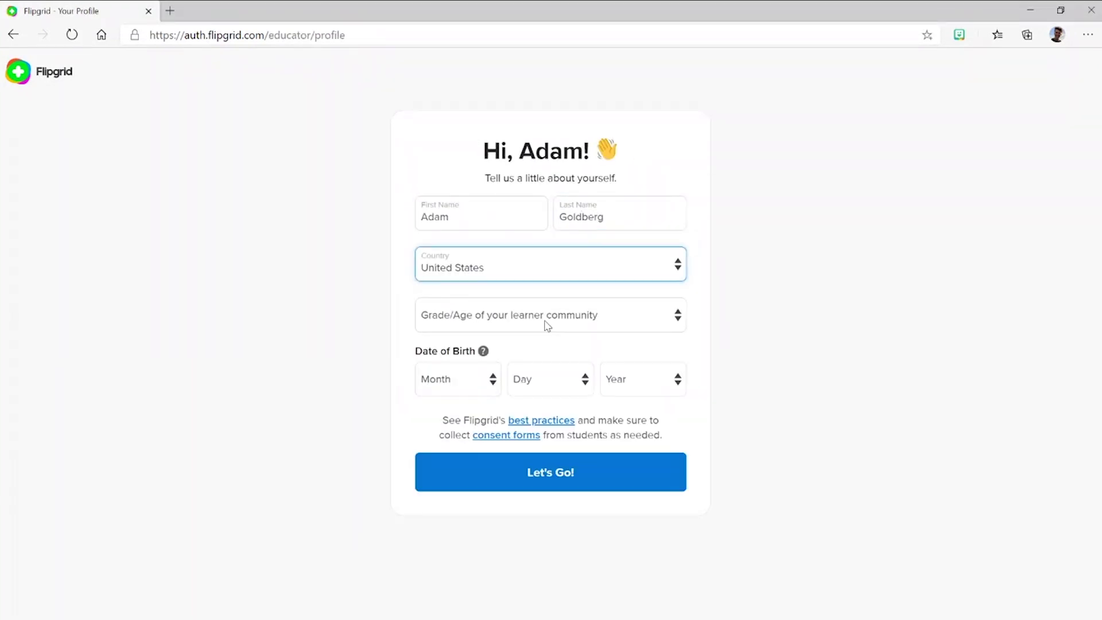
left_click(551, 314)
left_click(458, 379)
left_click(550, 379)
left_click(643, 379)
left_click(635, 337)
left_click(581, 482)
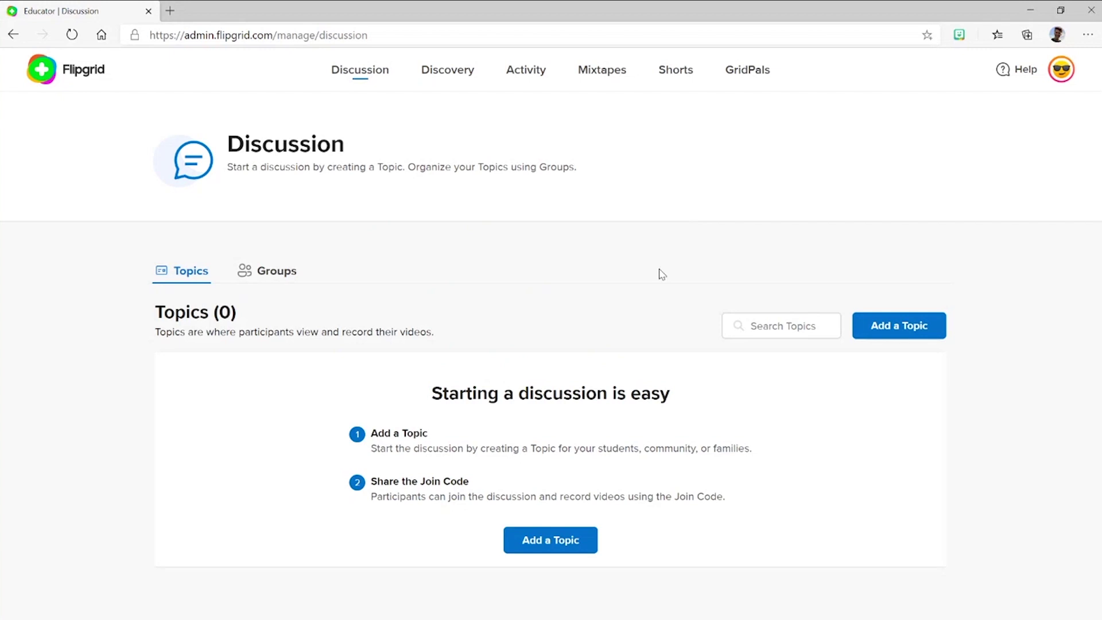
left_click(274, 275)
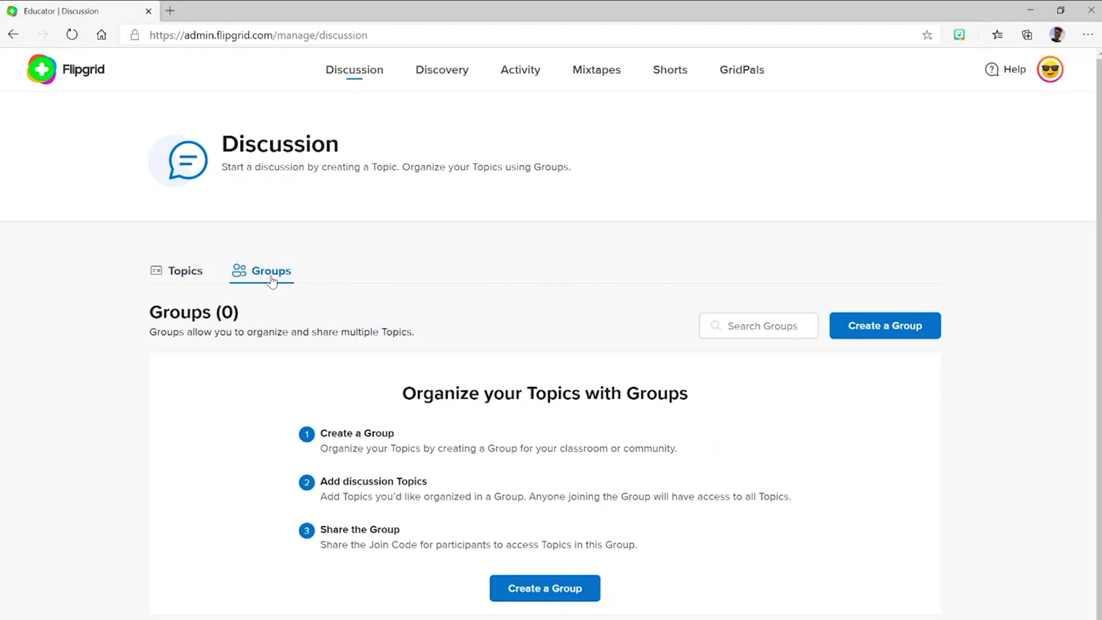
Create a group named Biology Period 3 with a custom join code and continue to students
left_click(890, 325)
left_click(464, 295)
type("Biology Period 3")
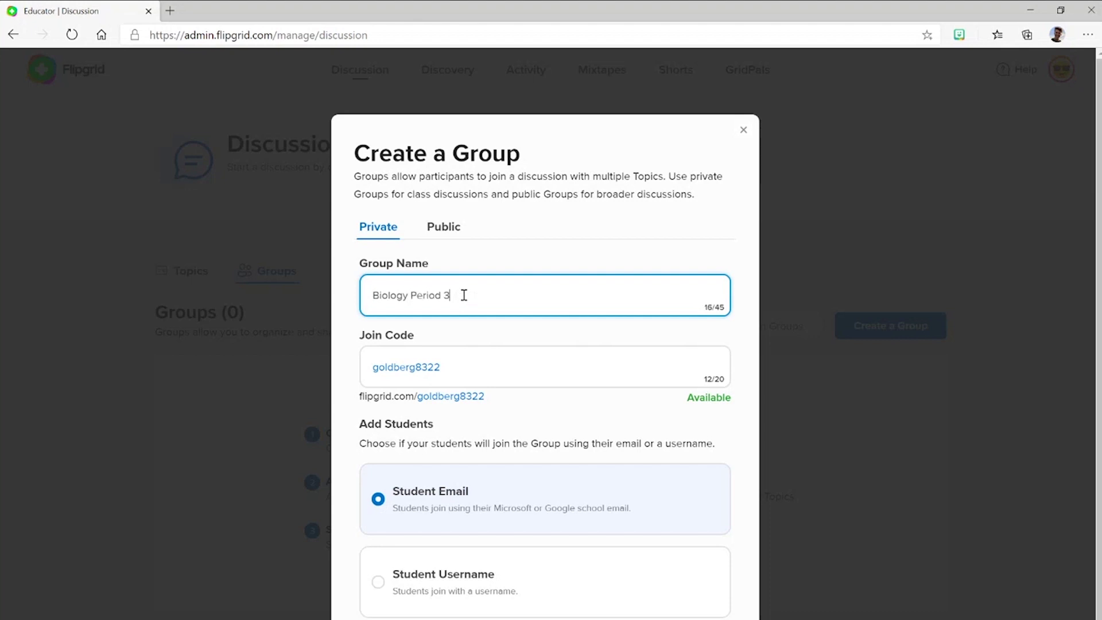
key("Tab")
type("b")
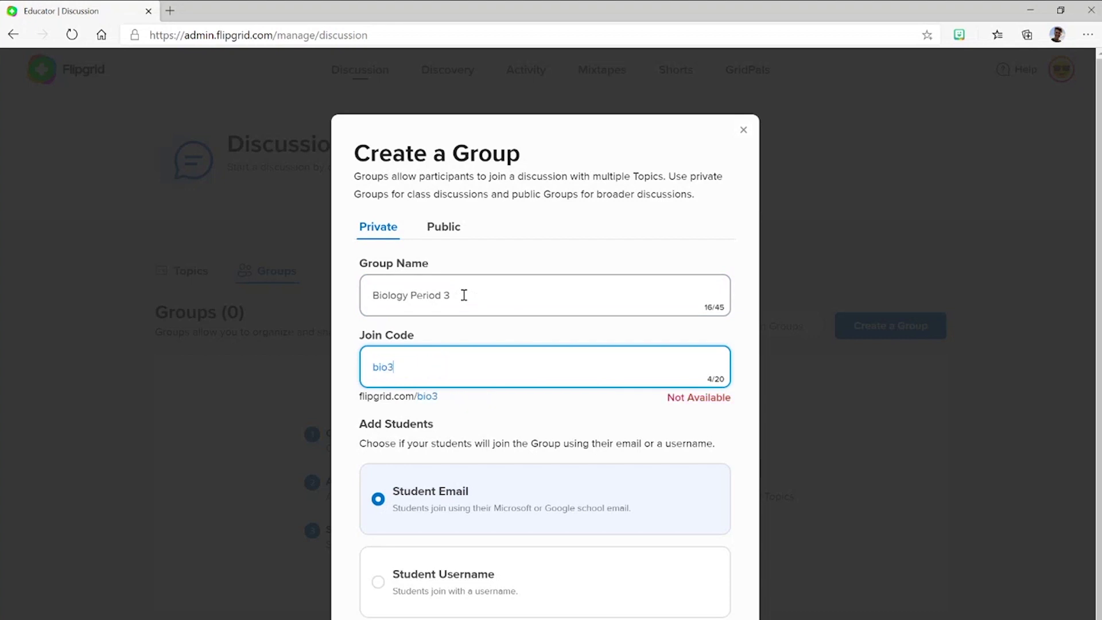
type("i")
key("BackSpace")
key("BackSpace")
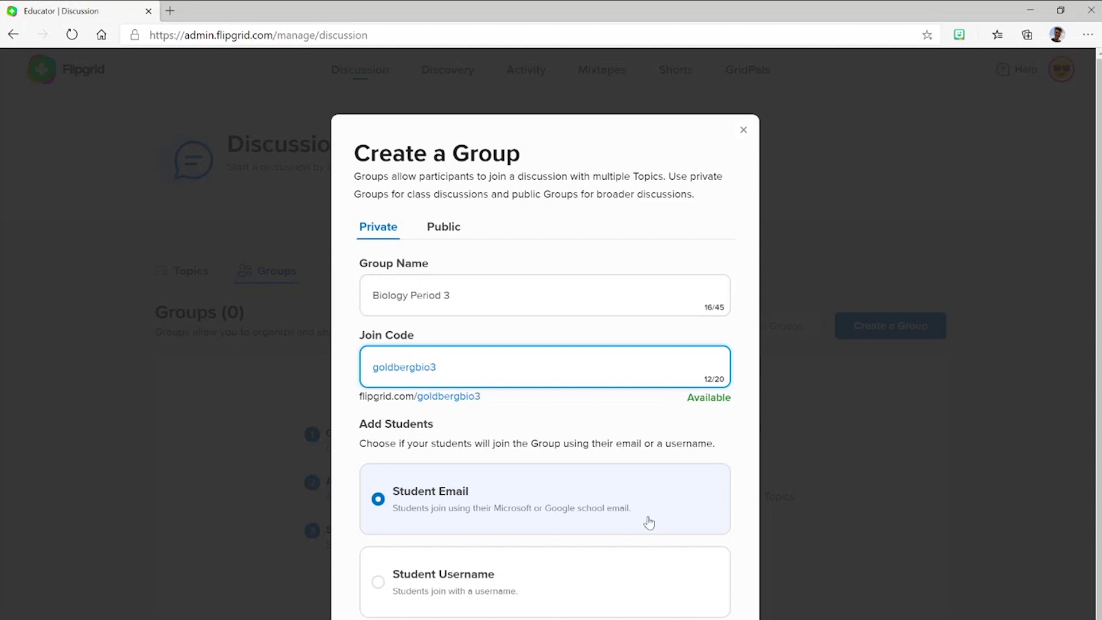
scroll(660, 540, "down", 3)
left_click(687, 574)
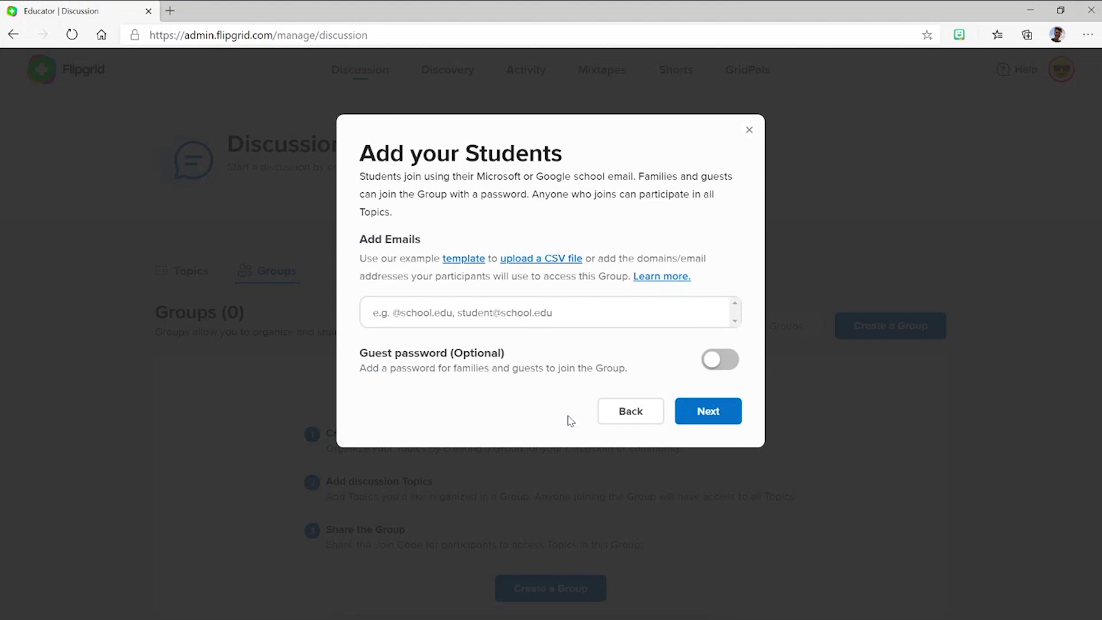
Allow the pineview.k12.us and student.pineview.k12.us email domains for students
left_click(452, 311)
type("pineview")
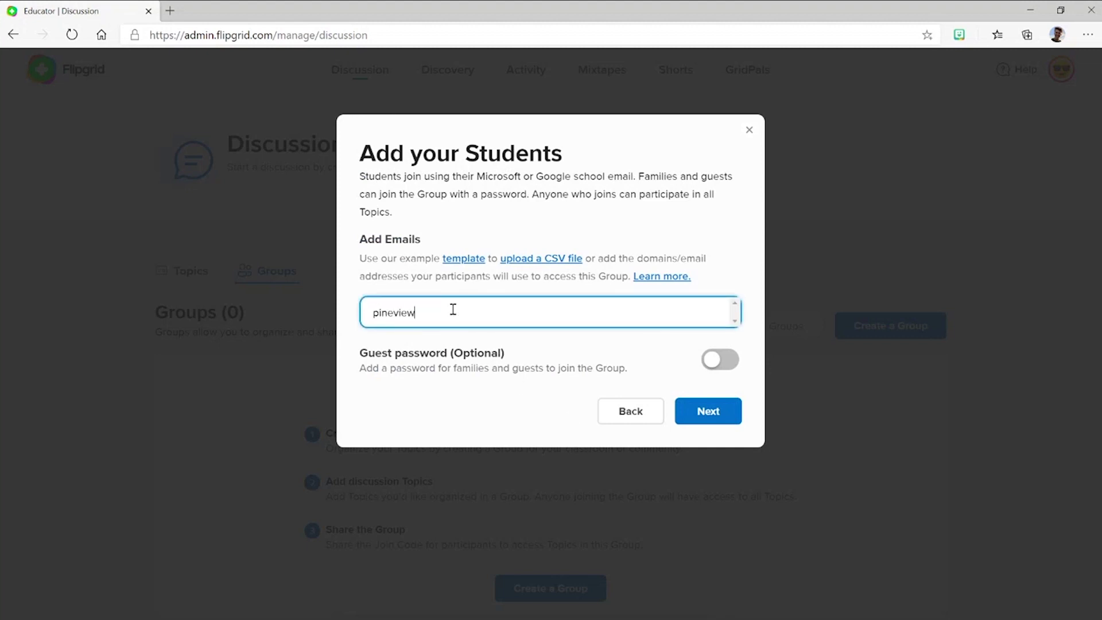
type(".k12.us")
key("Return")
type("student.")
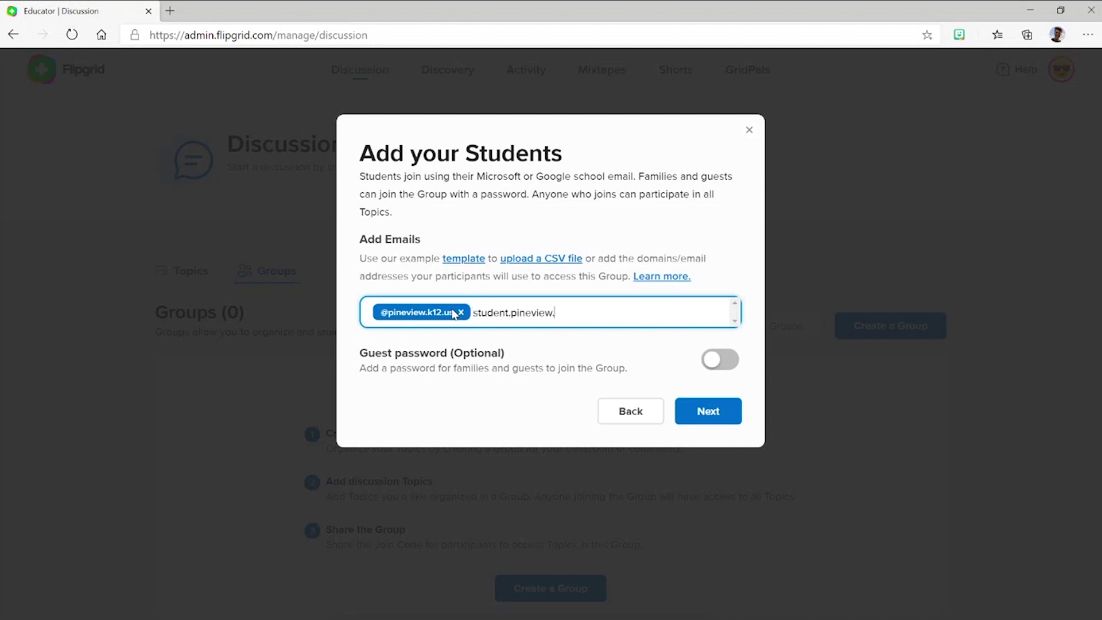
type("pineview.k12.us")
key("Return")
Copy the group's join link and open the Biology Period 3 group page
left_click(720, 418)
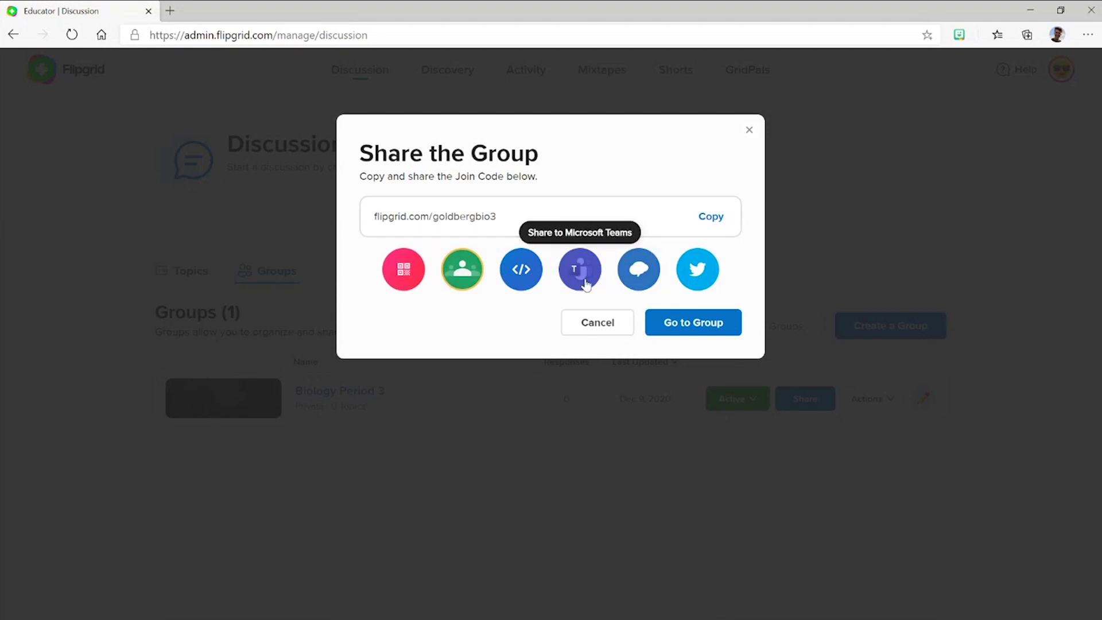
left_click(712, 216)
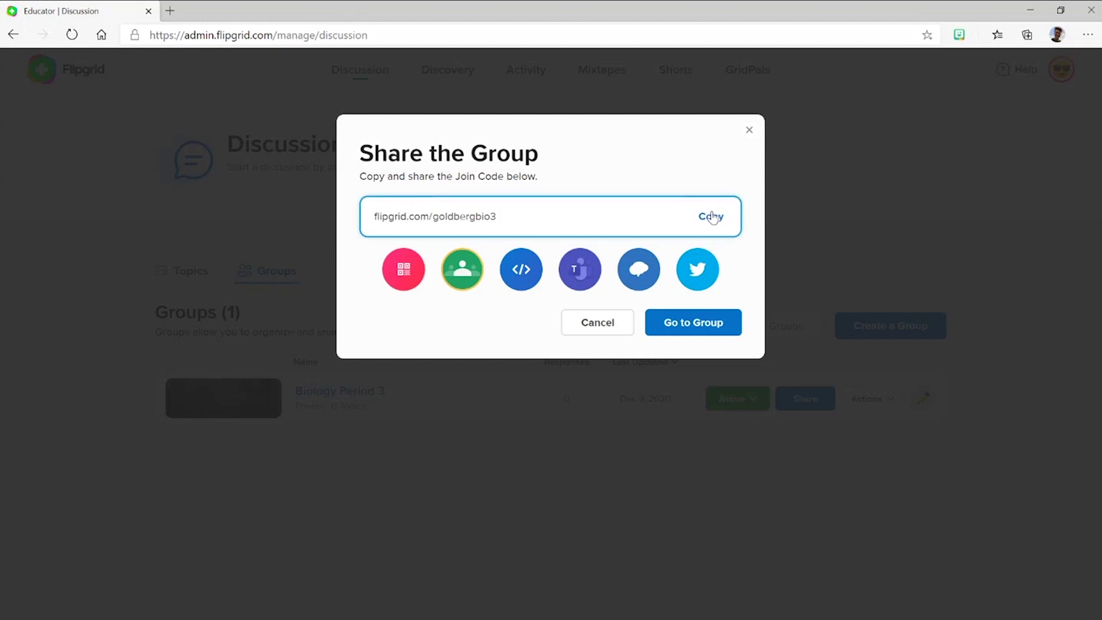
left_click(696, 328)
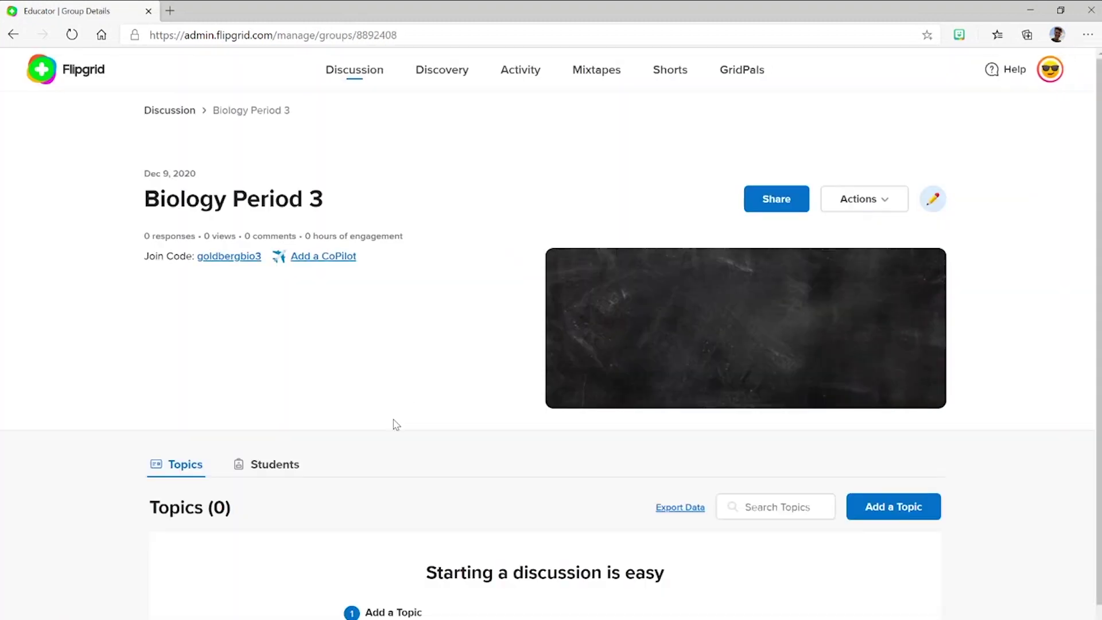
Start a new topic titled 'Tell me about you!'
left_click(854, 507)
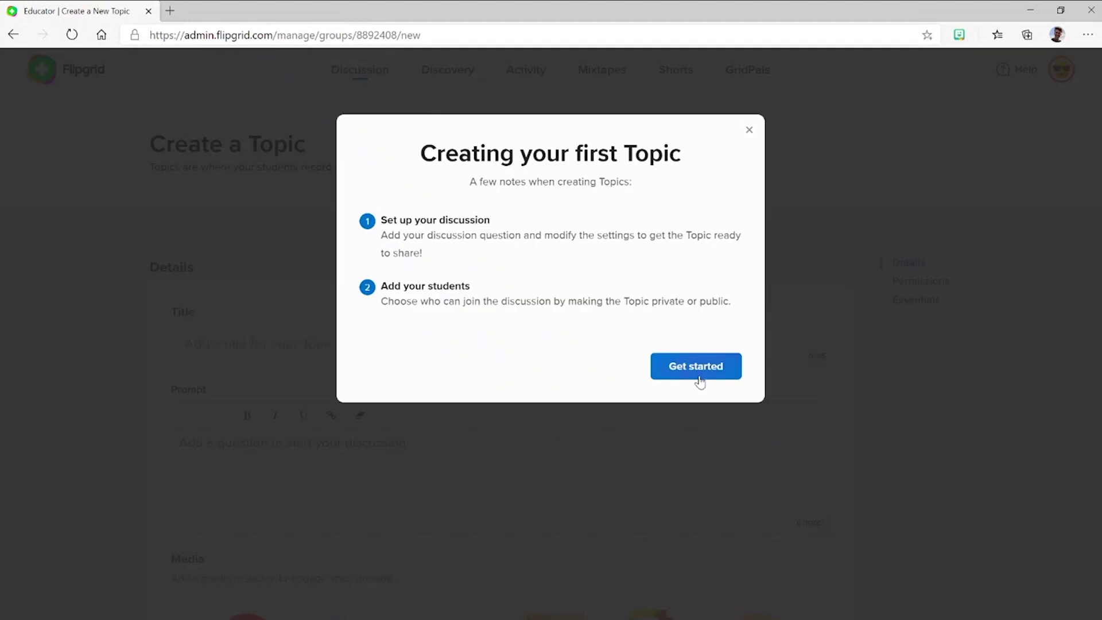
left_click(704, 381)
scroll(394, 348, "down", 3)
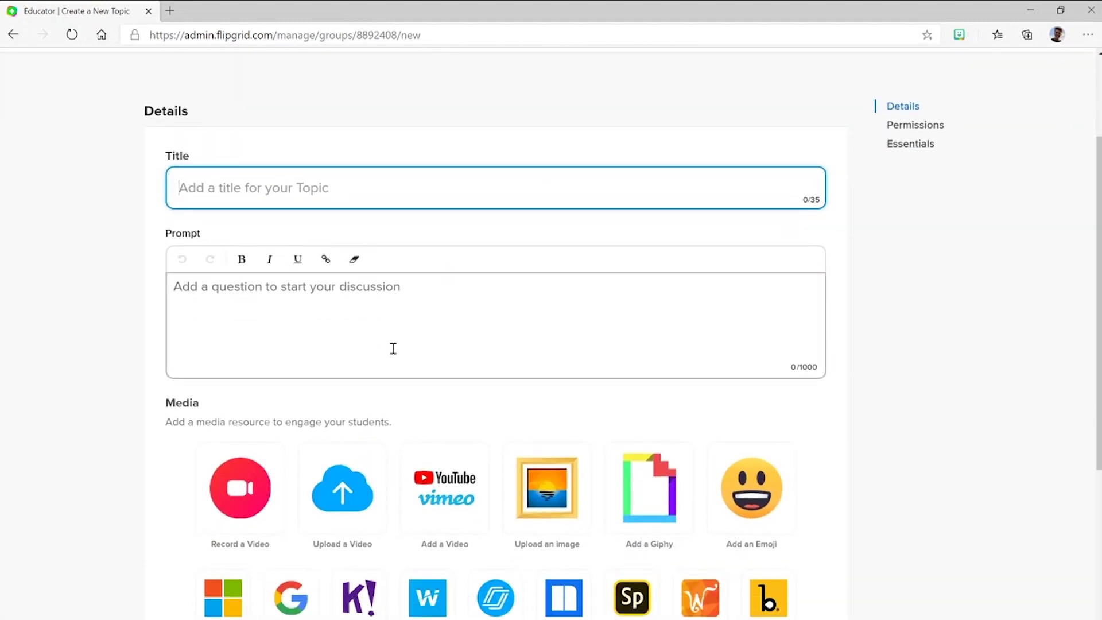
type("Tell me about you!")
Write the welcome prompt with three emoji questions about name, interests and secret talents
left_click(394, 349)
type("I am so excited to learn with you this year! To start, share...")
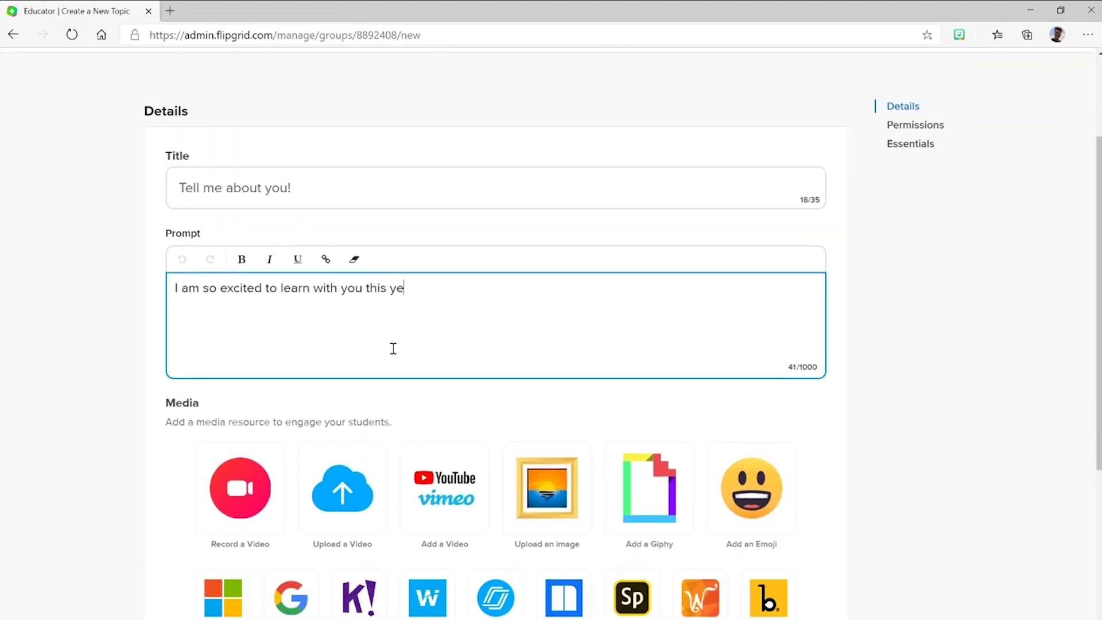
key("Return")
type("-😀 What is your name?")
key("Return")
type("😎 What is something you love to do?")
key("Return")
type("😍 What is one of your secret talents or skills?")
scroll(224, 401, "down", 3)
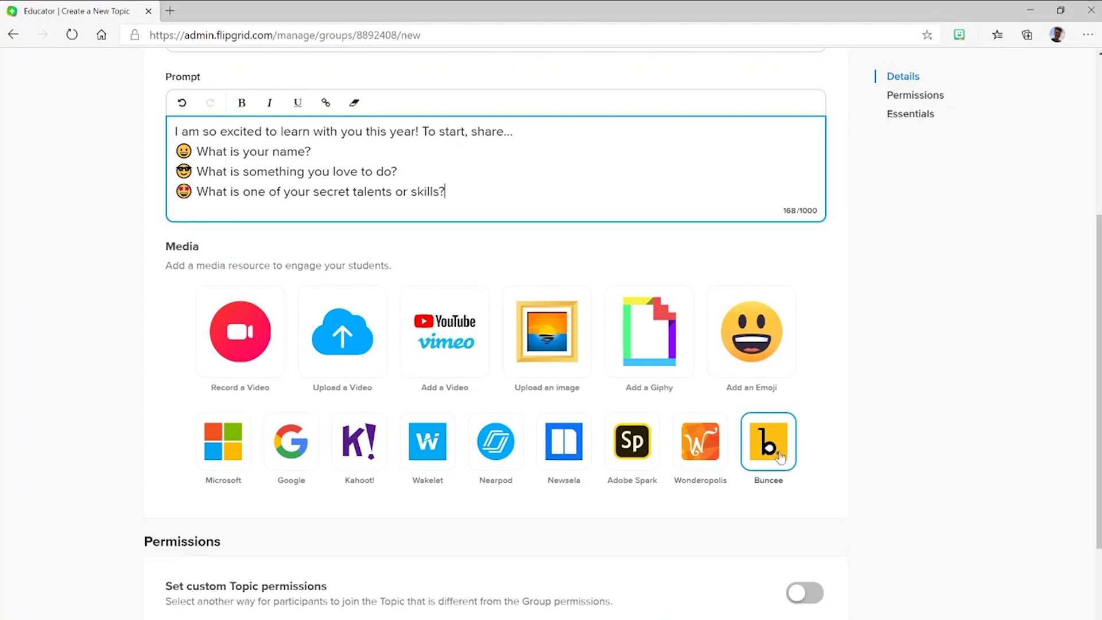
Set the party-face emoji as the topic's media
left_click(731, 356)
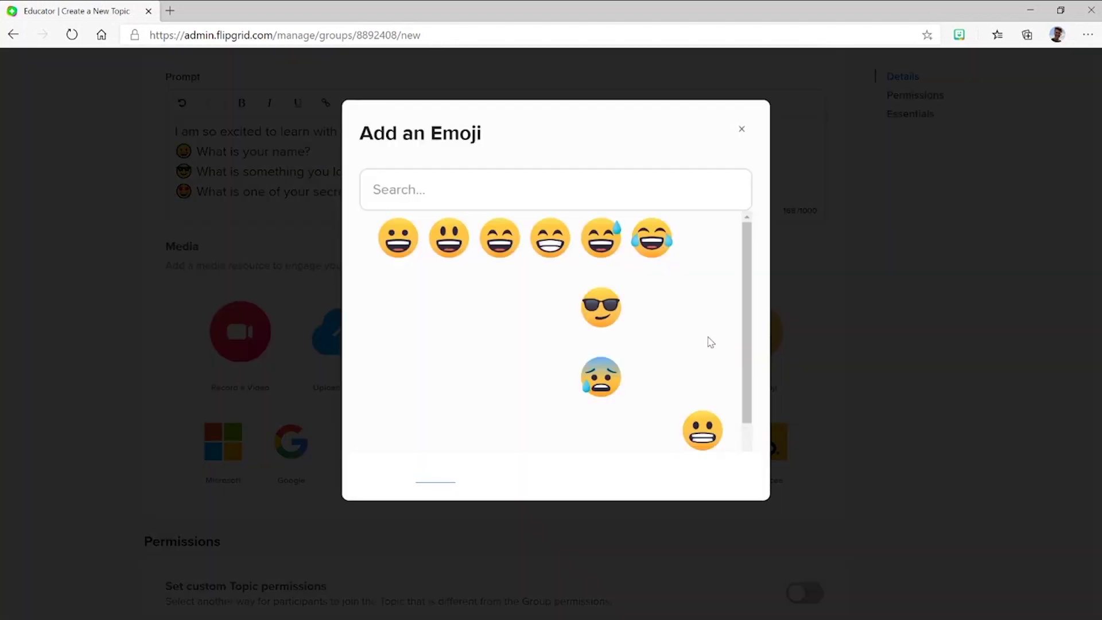
scroll(630, 361, "down", 1)
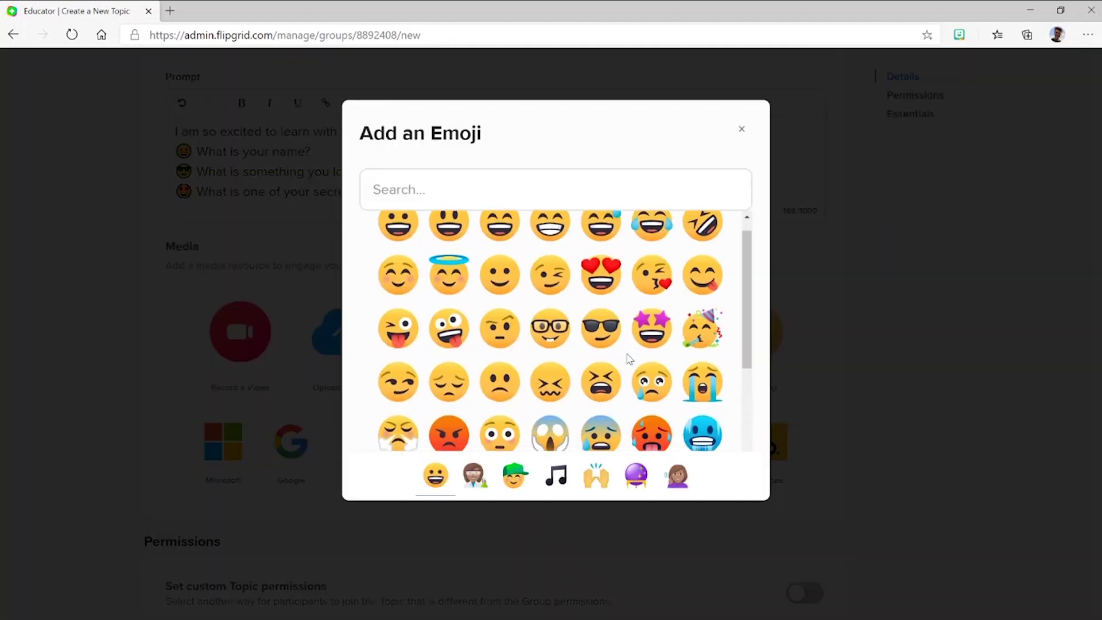
left_click(710, 320)
scroll(710, 319, "down", 3)
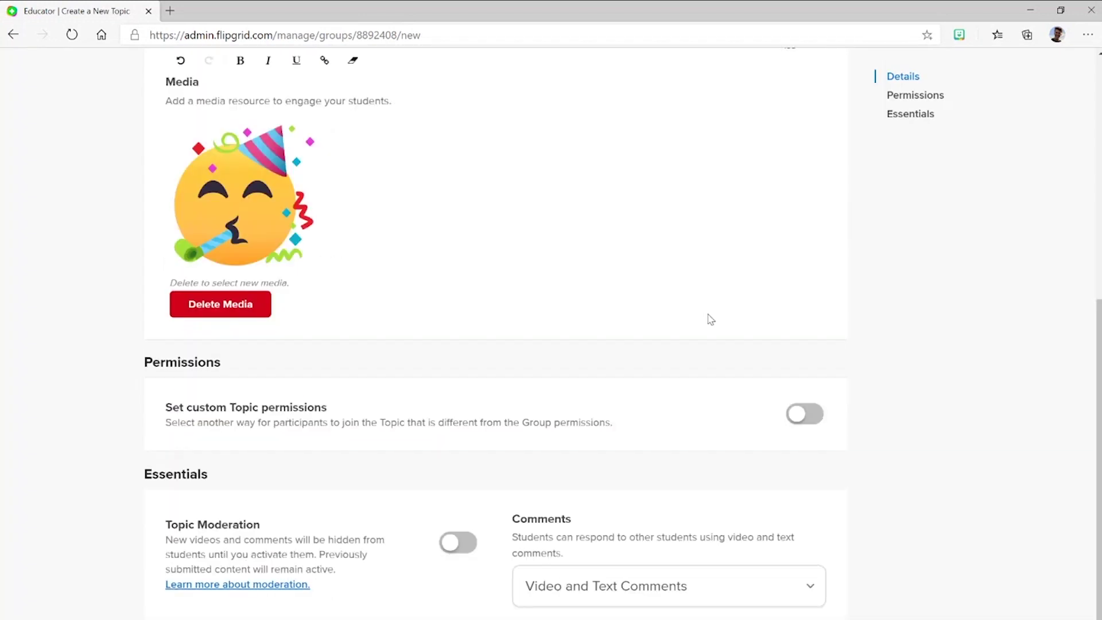
scroll(419, 367, "down", 2)
scroll(428, 357, "down", 1)
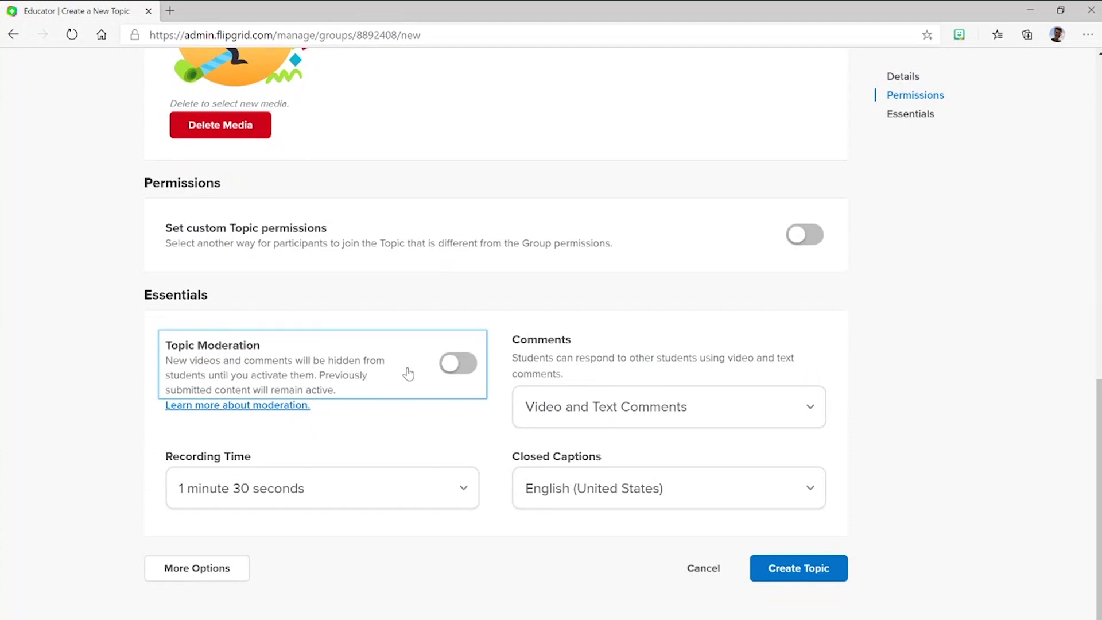
Set a 2-minute recording time, keep English (United States) captions, and create the topic
left_click(376, 491)
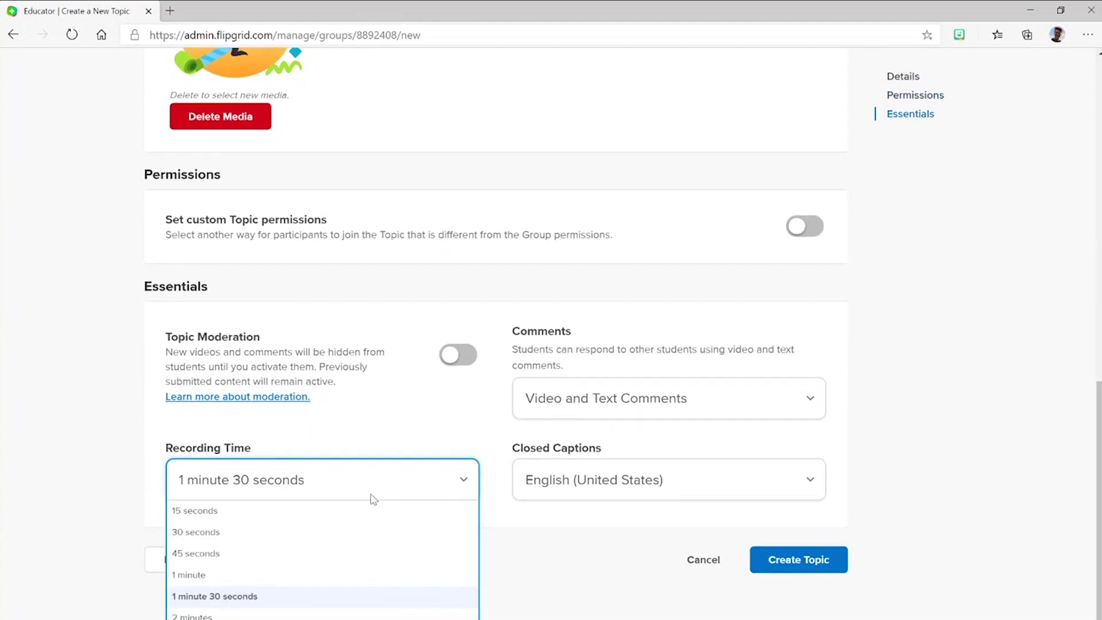
left_click(326, 617)
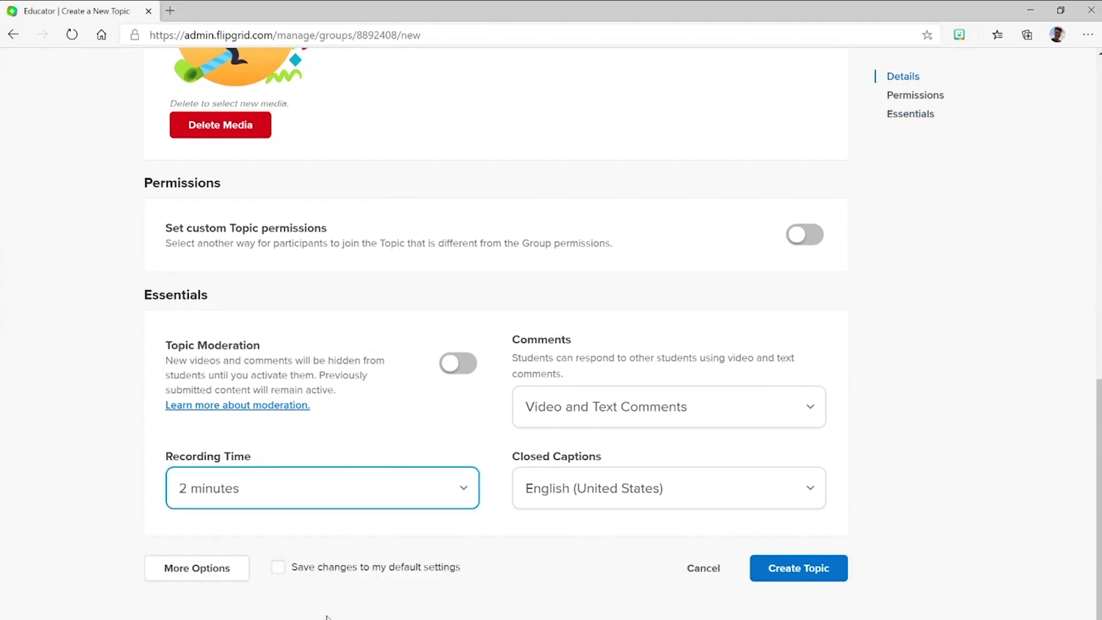
left_click(694, 500)
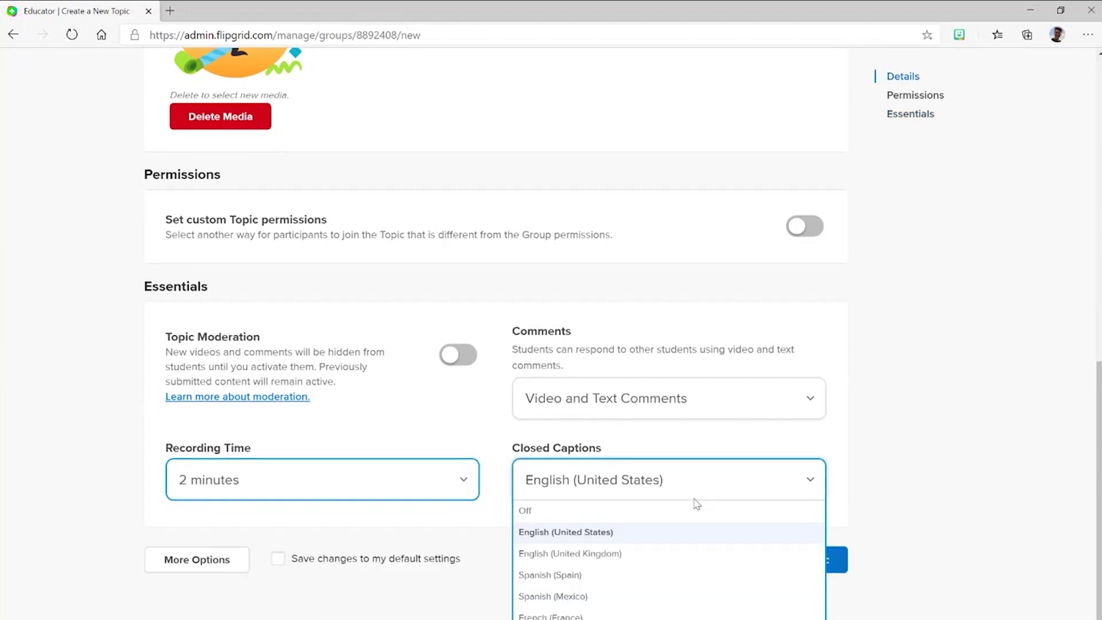
left_click(655, 536)
left_click(783, 571)
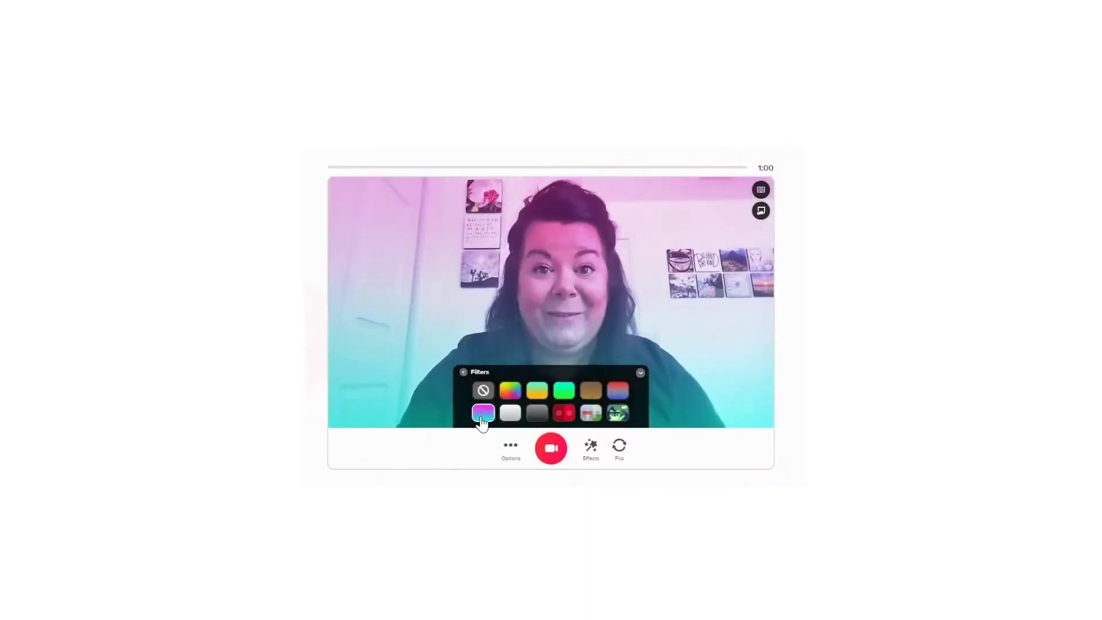
left_click(592, 414)
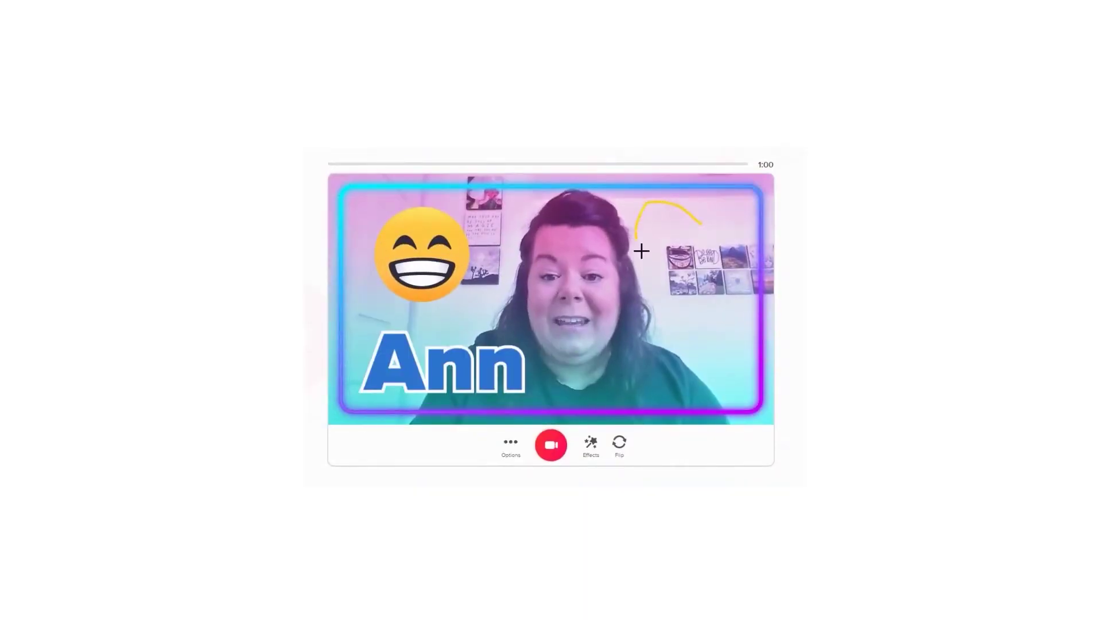
Extend the yellow heart drawing, then have the response transcript read aloud in Immersive Reader
left_click_drag(699, 224, 745, 189)
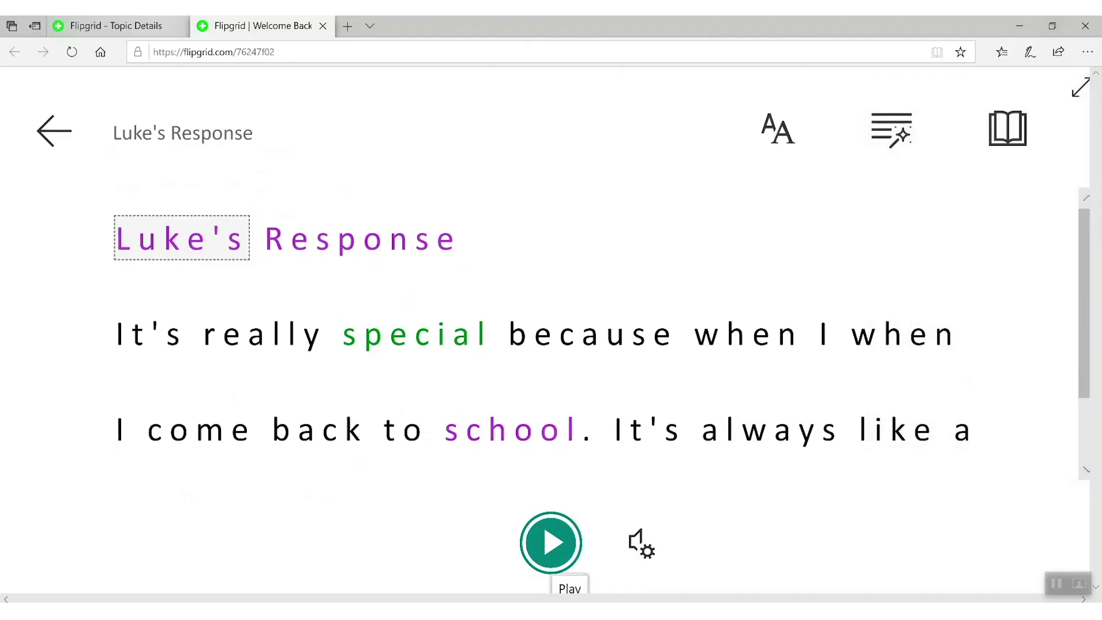
left_click(551, 548)
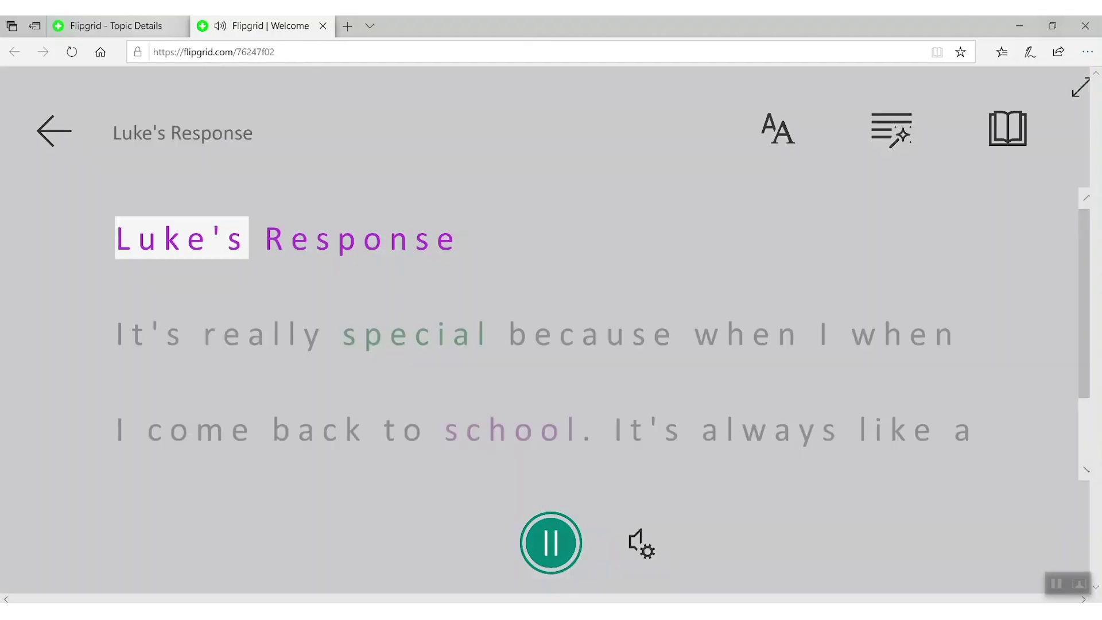